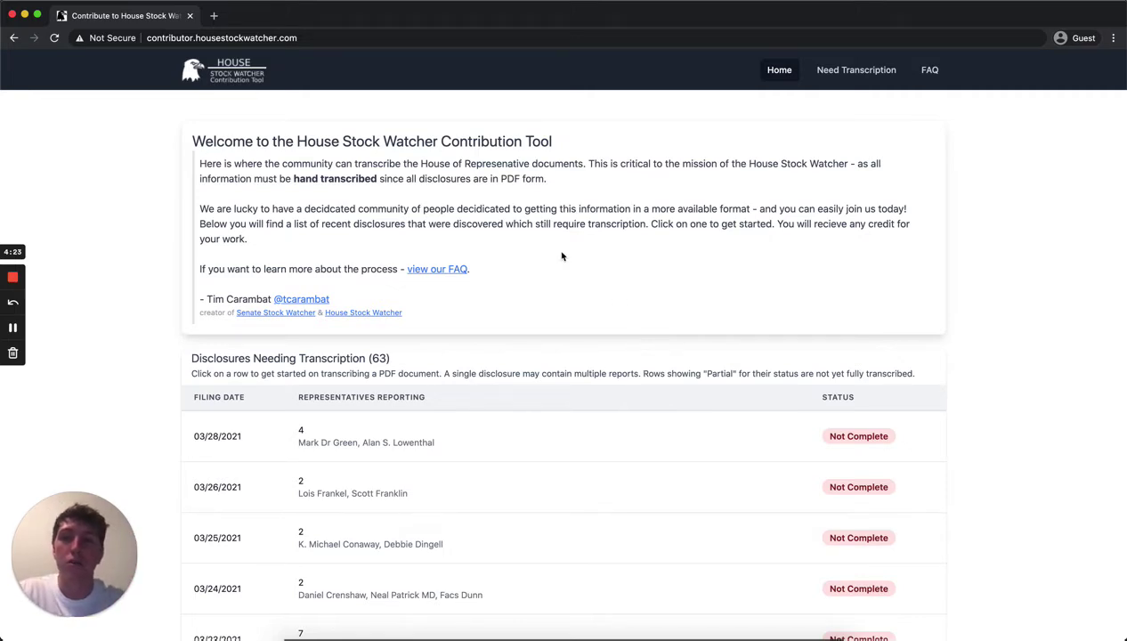
Look over the disclosures needing transcription, view the reports filed on 03/28/2021, and return to the home page
double_click(169, 38)
click(210, 39)
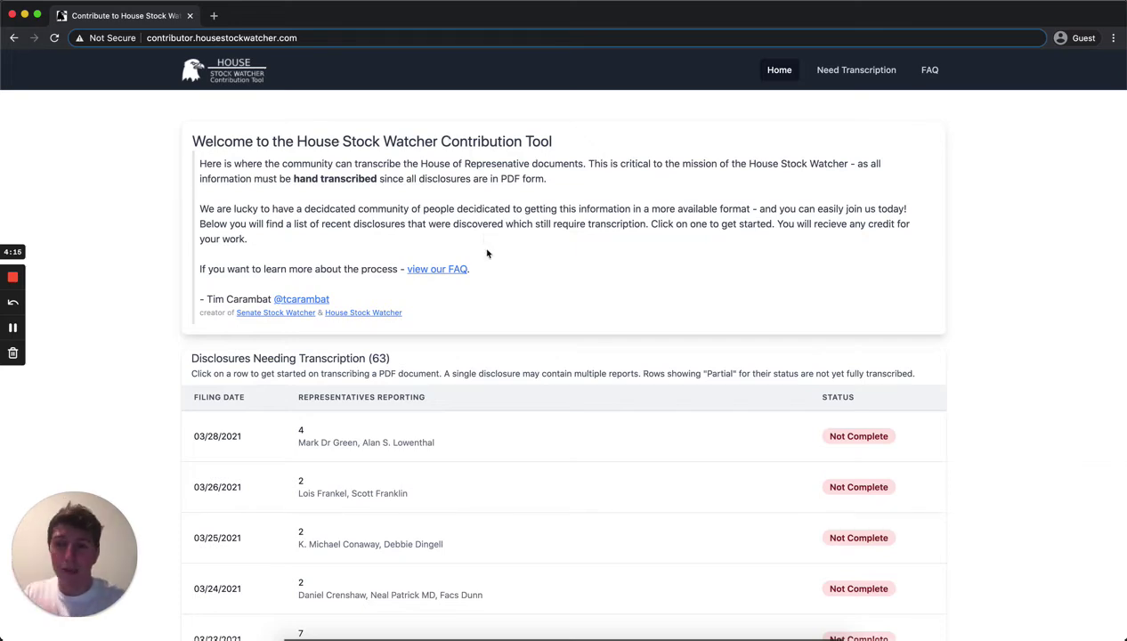
scroll(428, 342, down, 8)
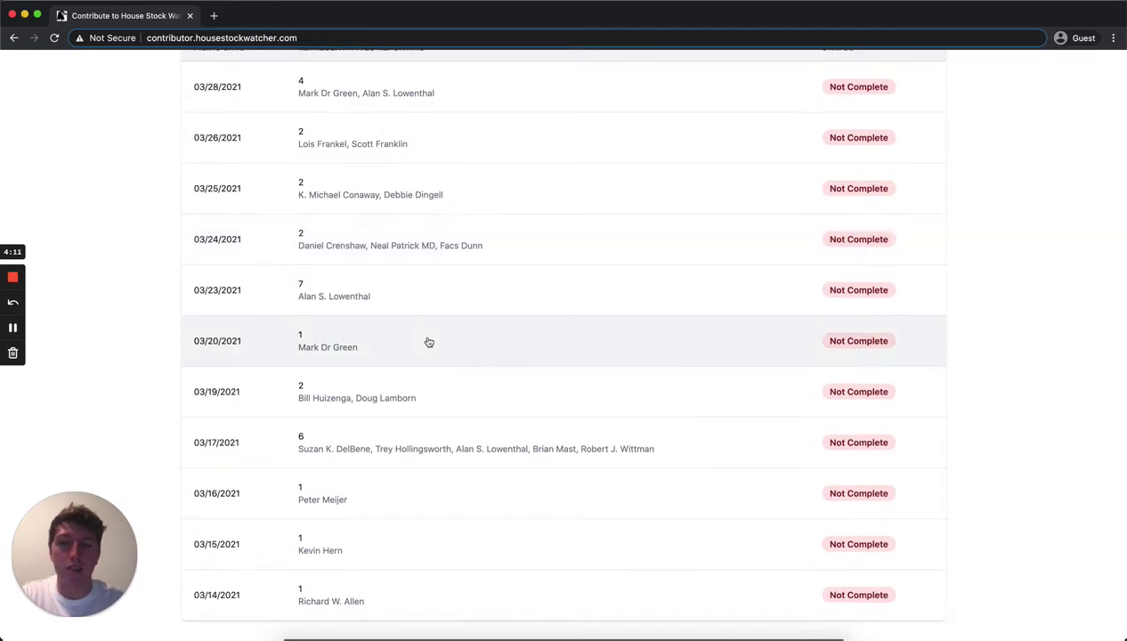
scroll(428, 342, up, 6)
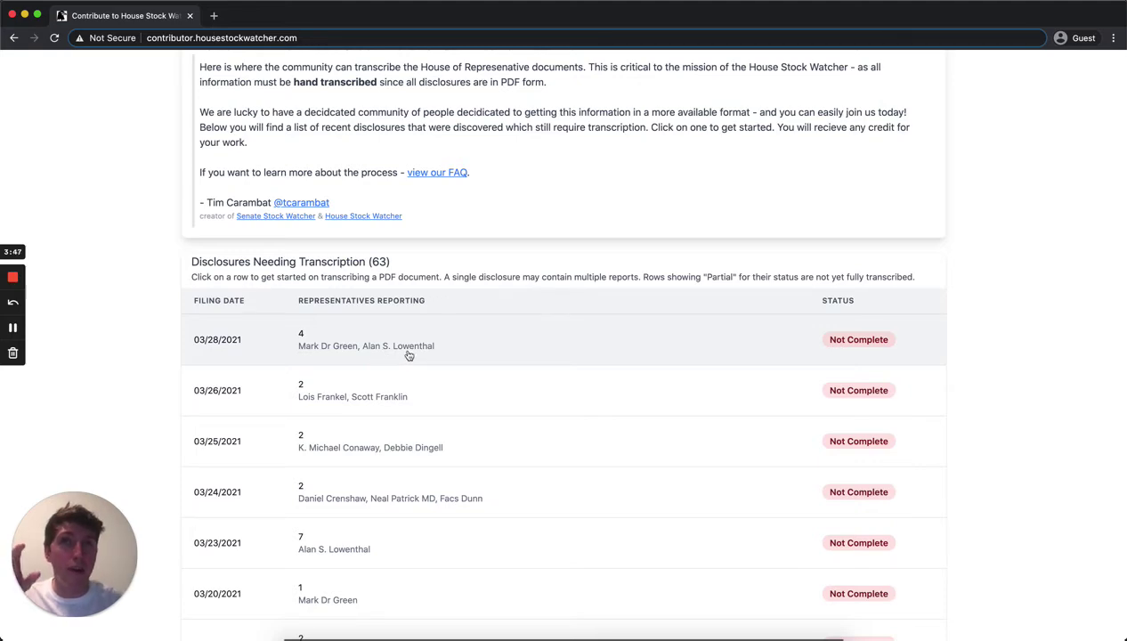
click(454, 346)
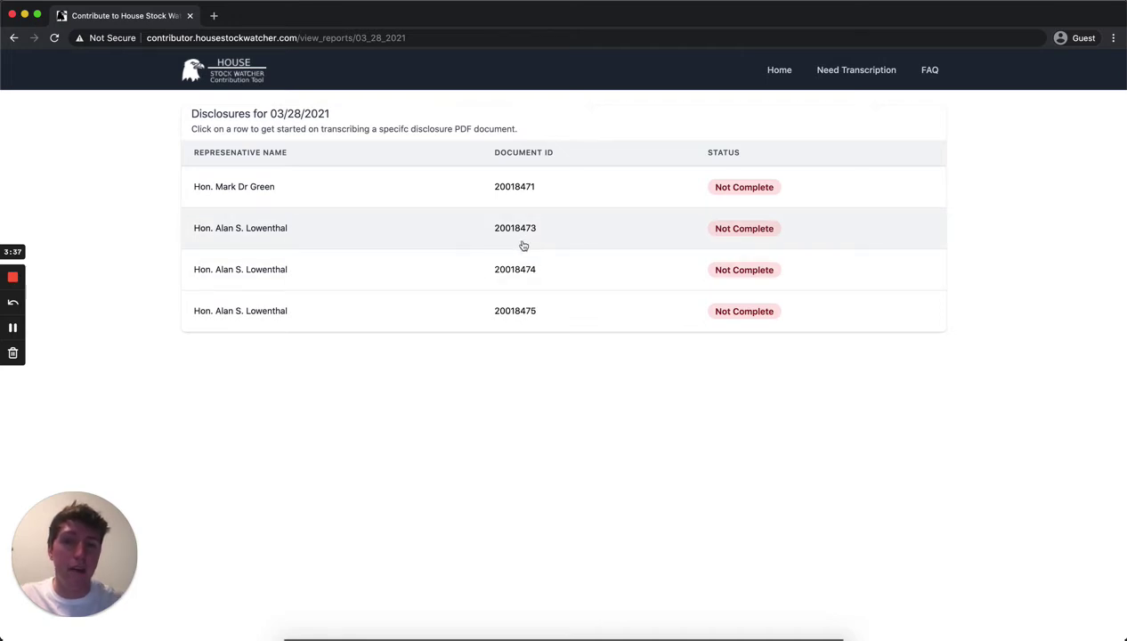
click(241, 86)
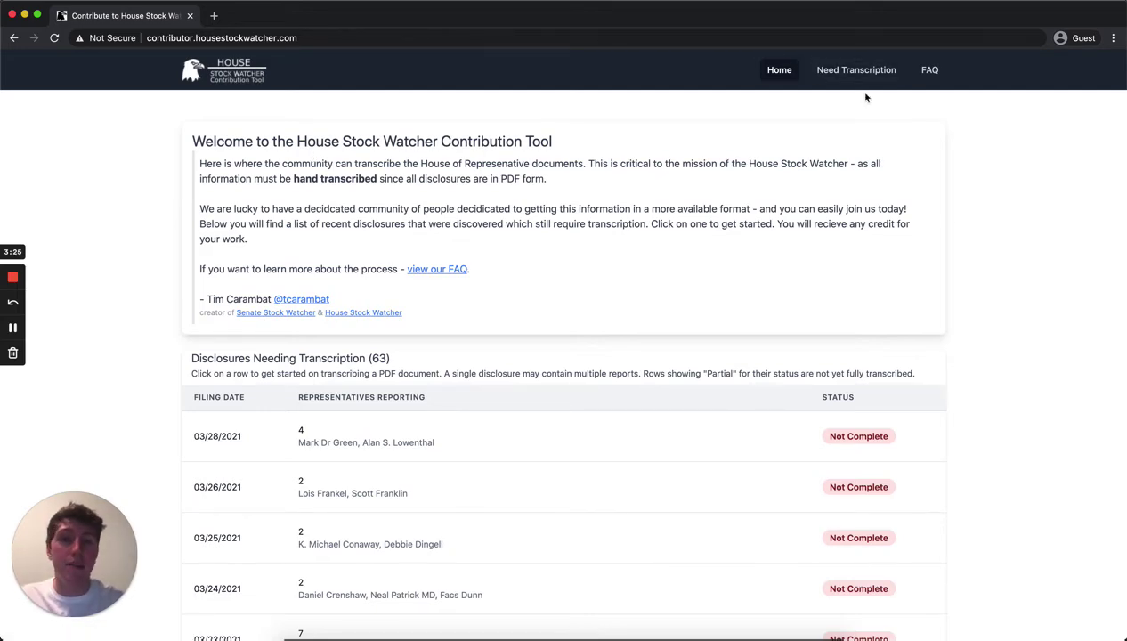
Open the report filed on 02/21/2021 for transcription from the full list of disclosures needing transcription
click(838, 74)
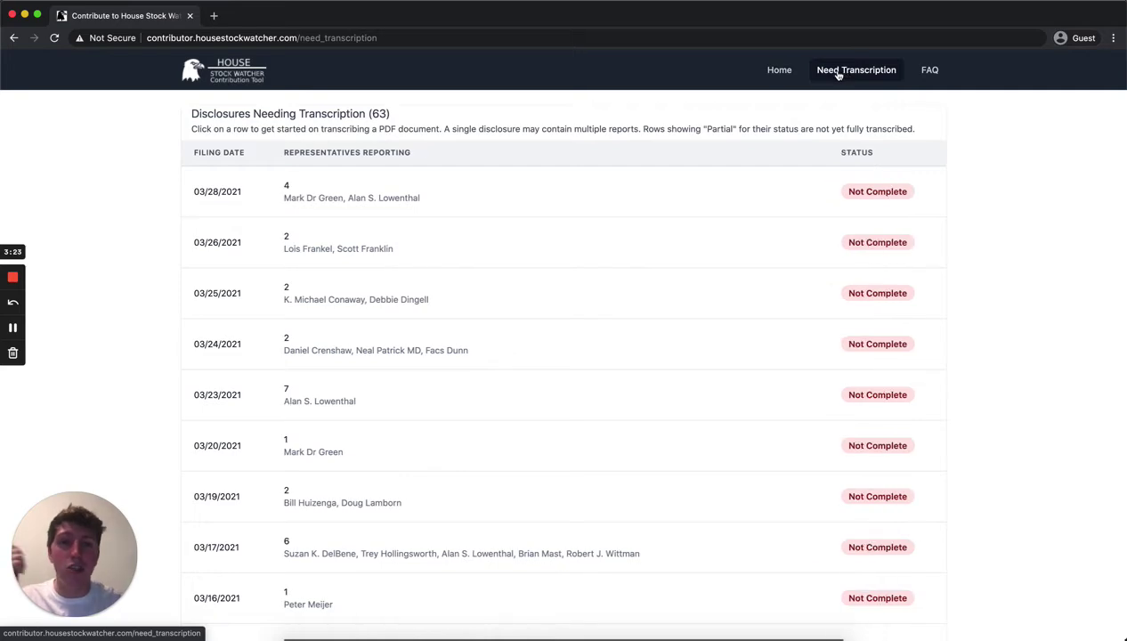
scroll(433, 279, down, 3)
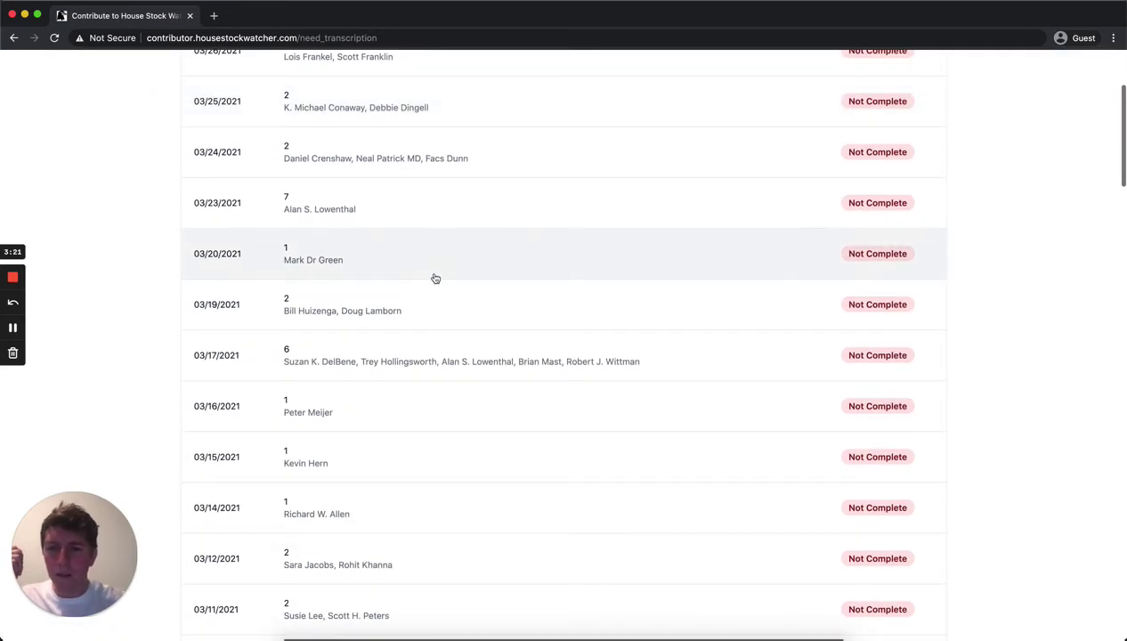
scroll(434, 279, down, 3)
scroll(434, 278, down, 4)
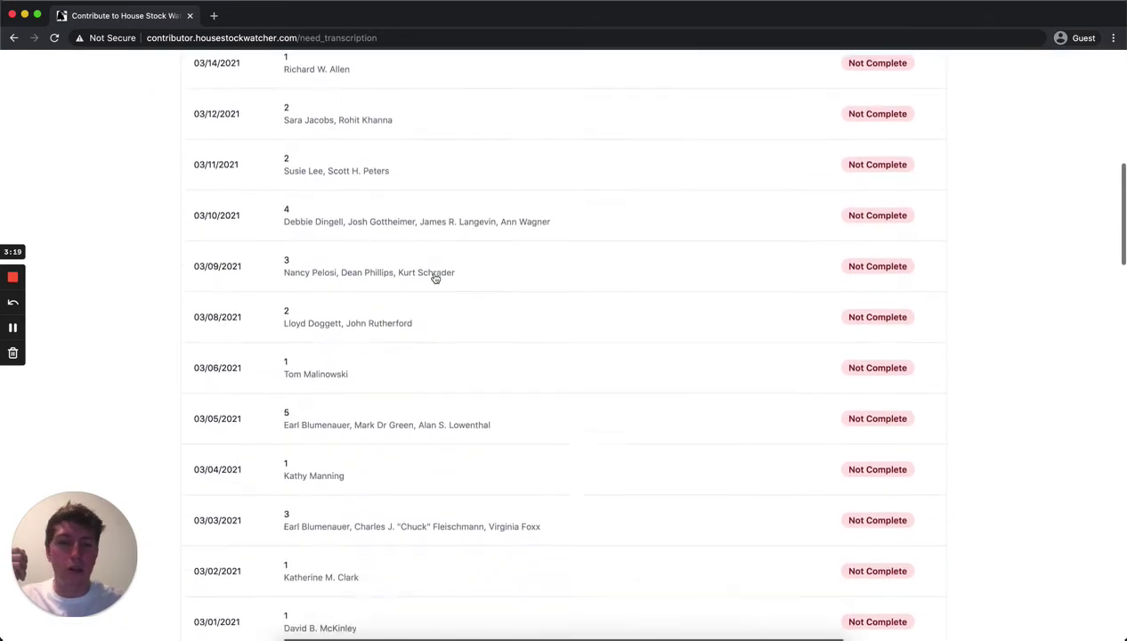
scroll(435, 279, down, 5)
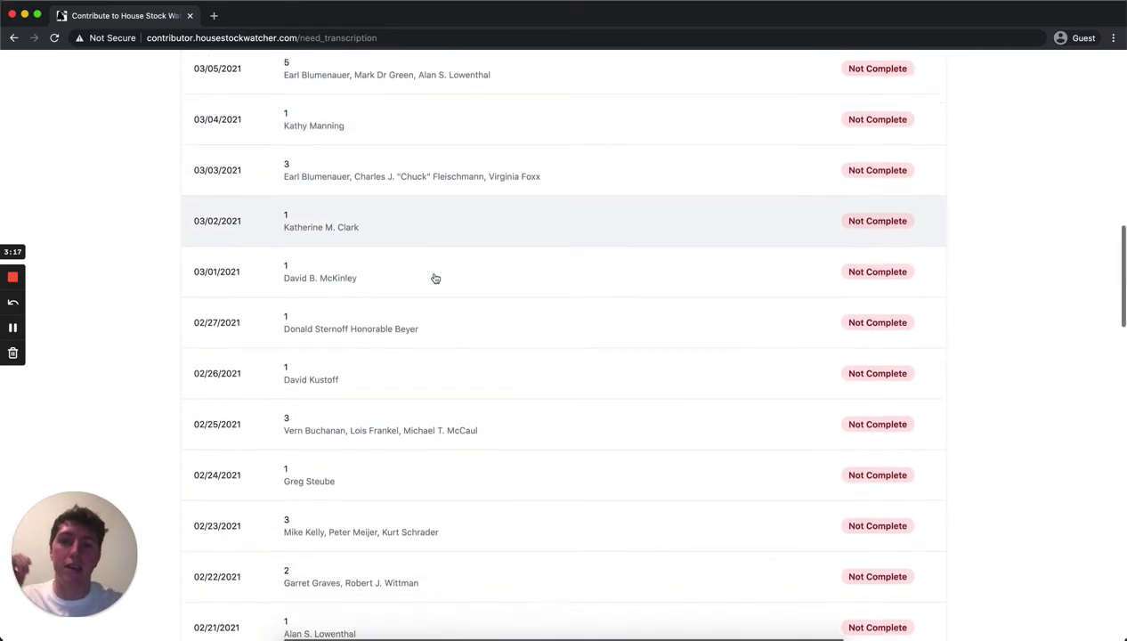
scroll(435, 279, down, 1)
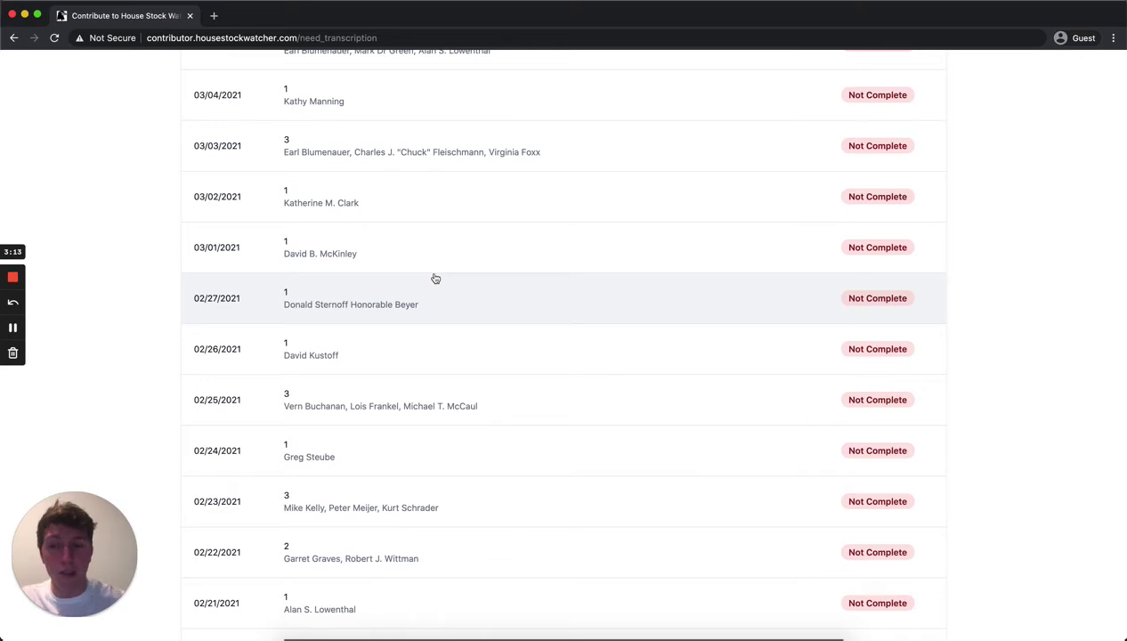
scroll(393, 398, down, 3)
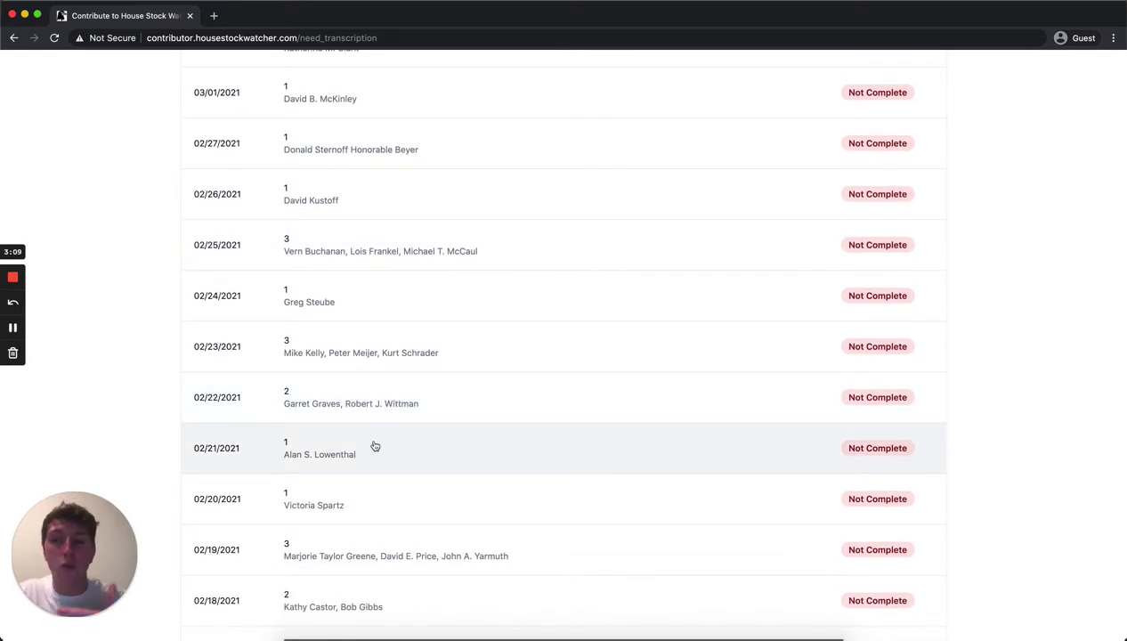
click(374, 446)
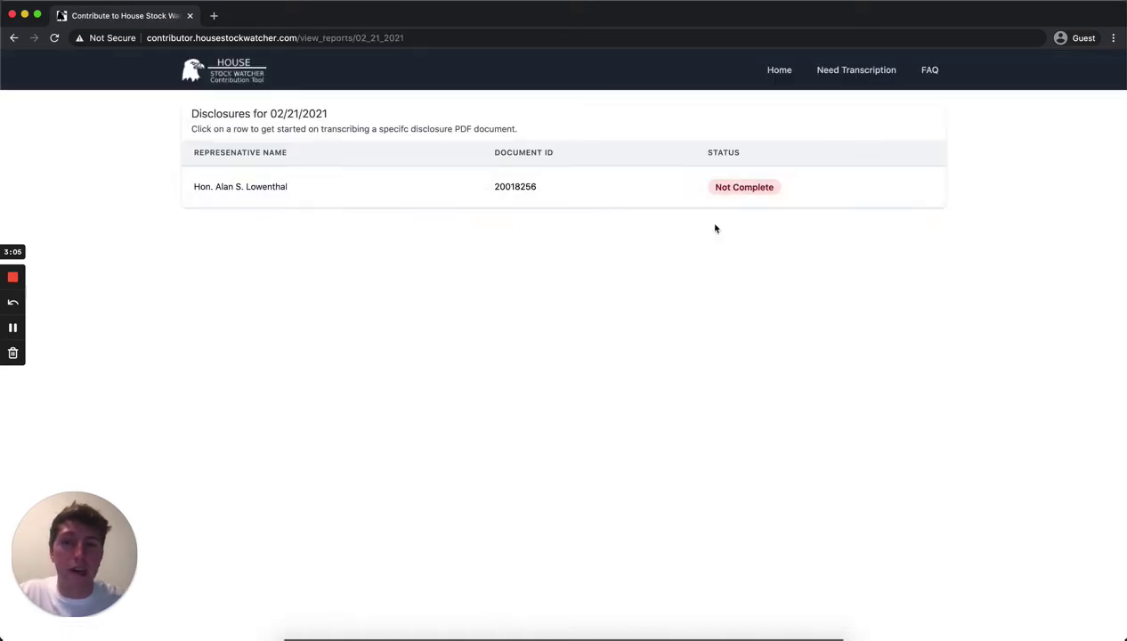
click(395, 189)
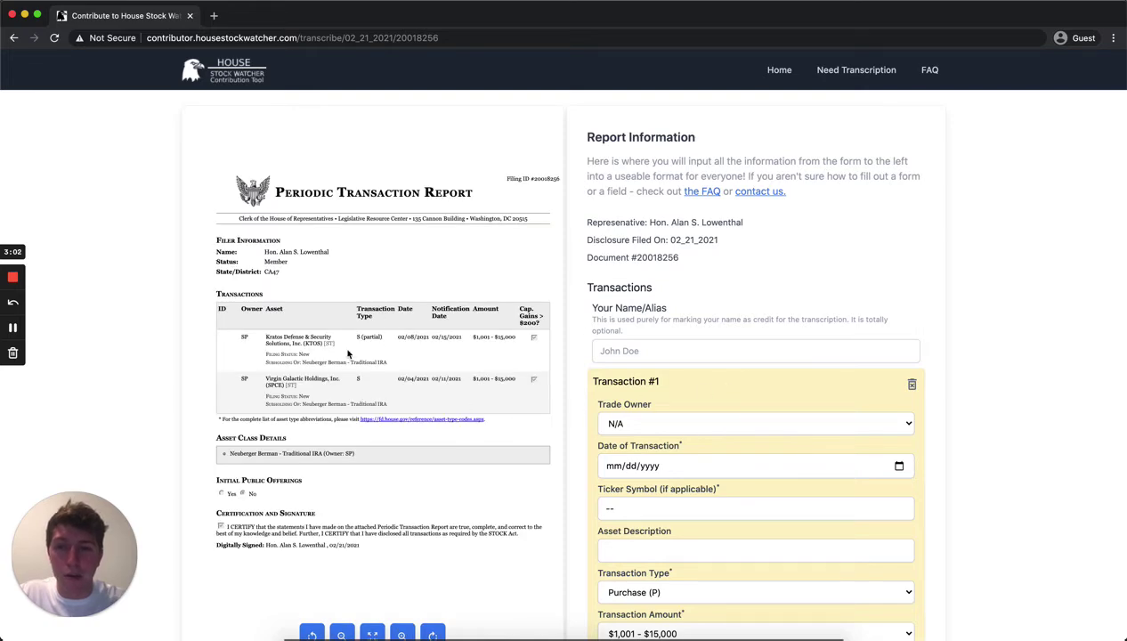
Enter the contributor's full name in the name/alias field of the transcription form
scroll(760, 482, down, 3)
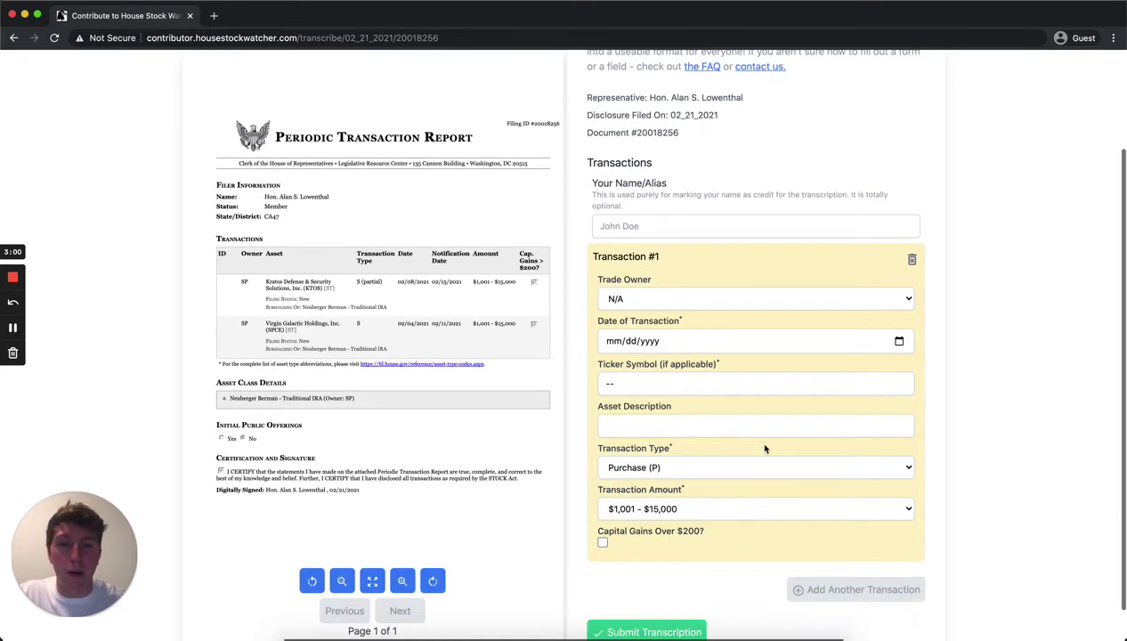
click(663, 226)
text(Tim)
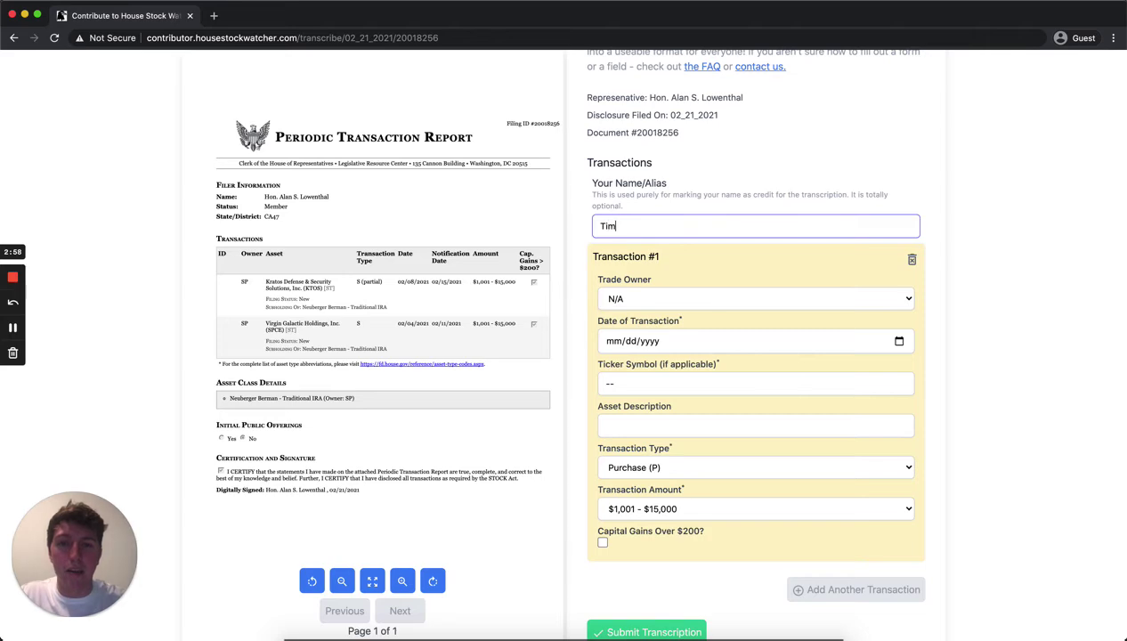
text(othy Carambat)
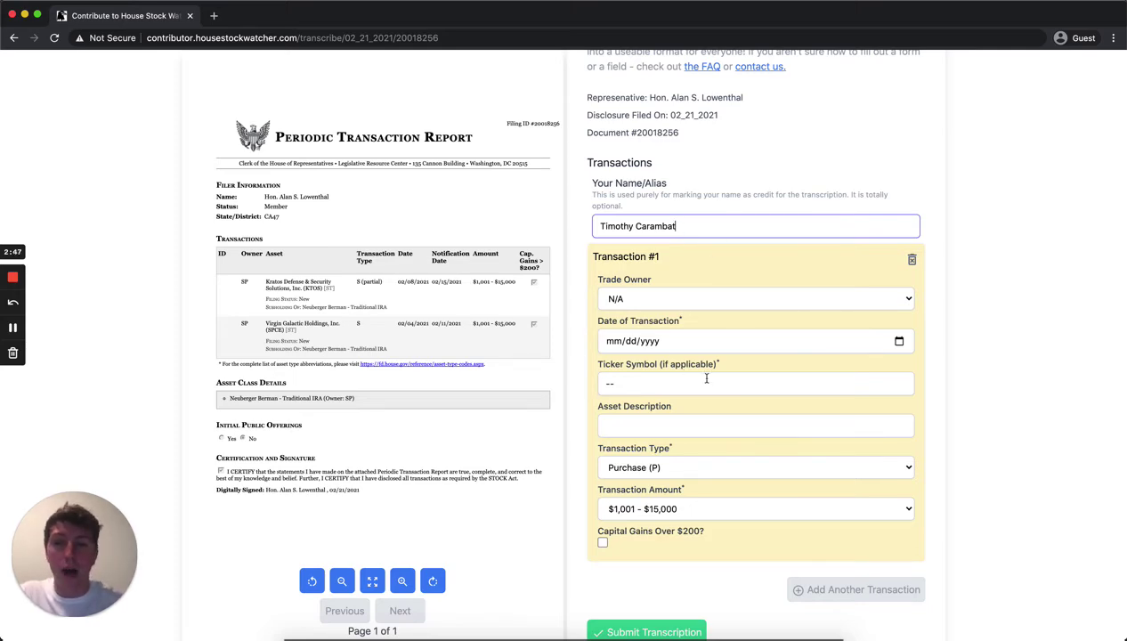
scroll(712, 375, down, 2)
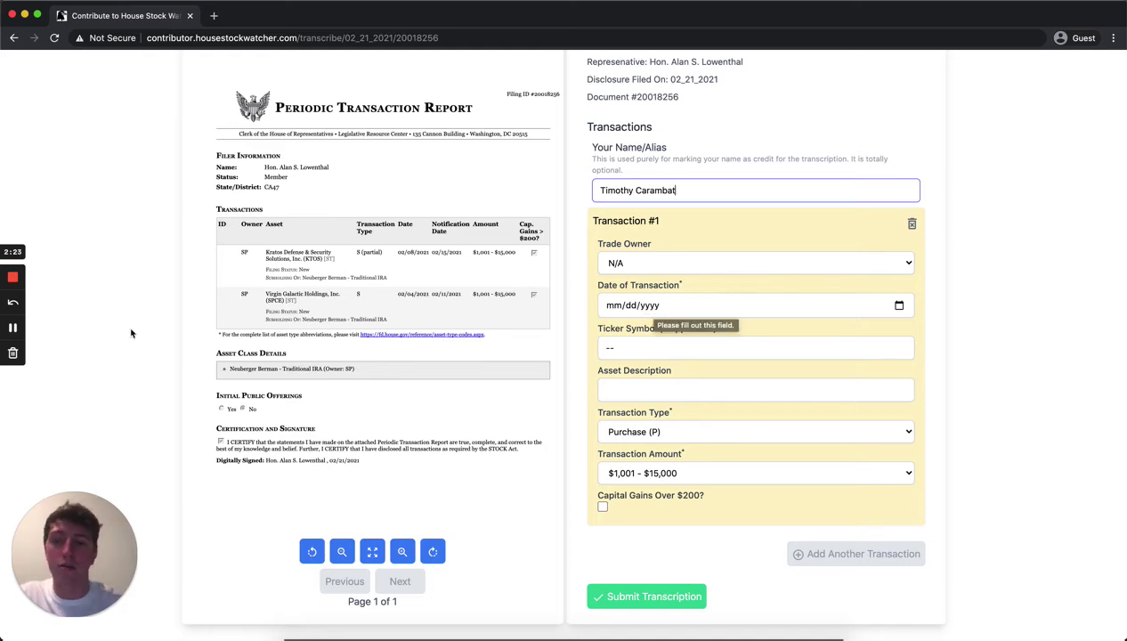
click(15, 329)
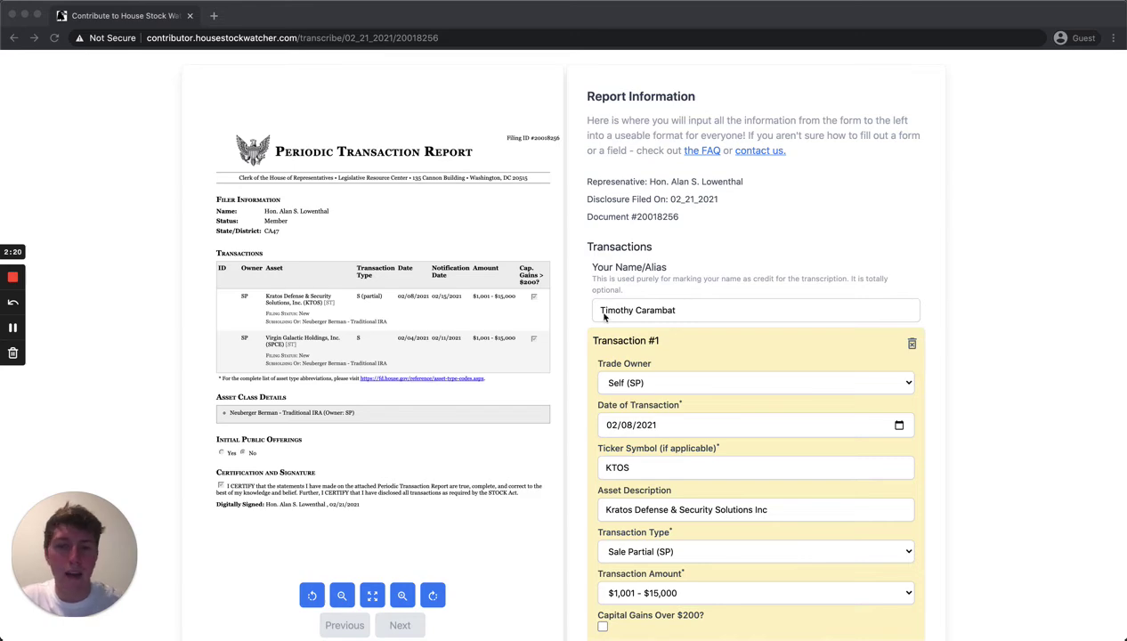
Set the transaction type of Transaction #2, the Virgin Galactic entry, to Sale Full (S)
scroll(709, 333, down, 3)
scroll(710, 333, down, 5)
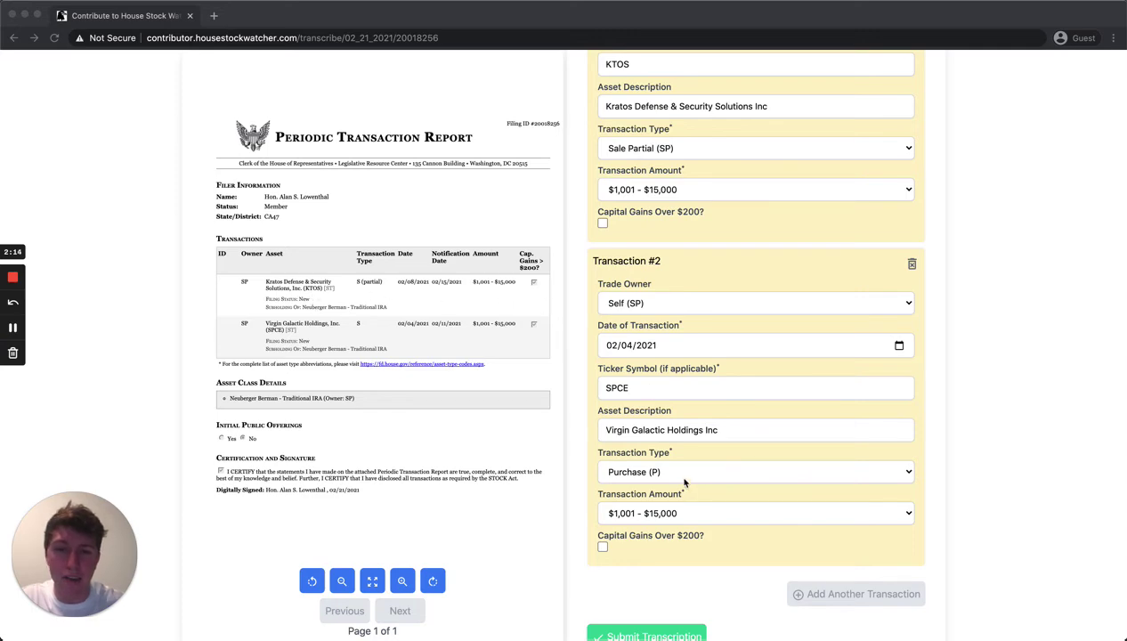
click(641, 472)
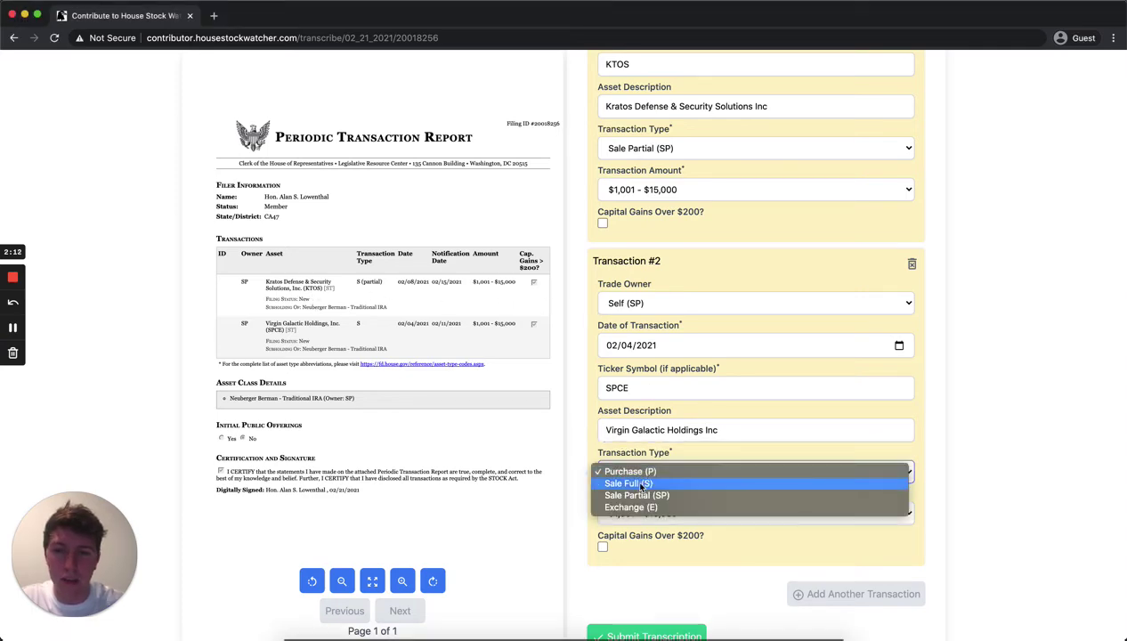
click(640, 484)
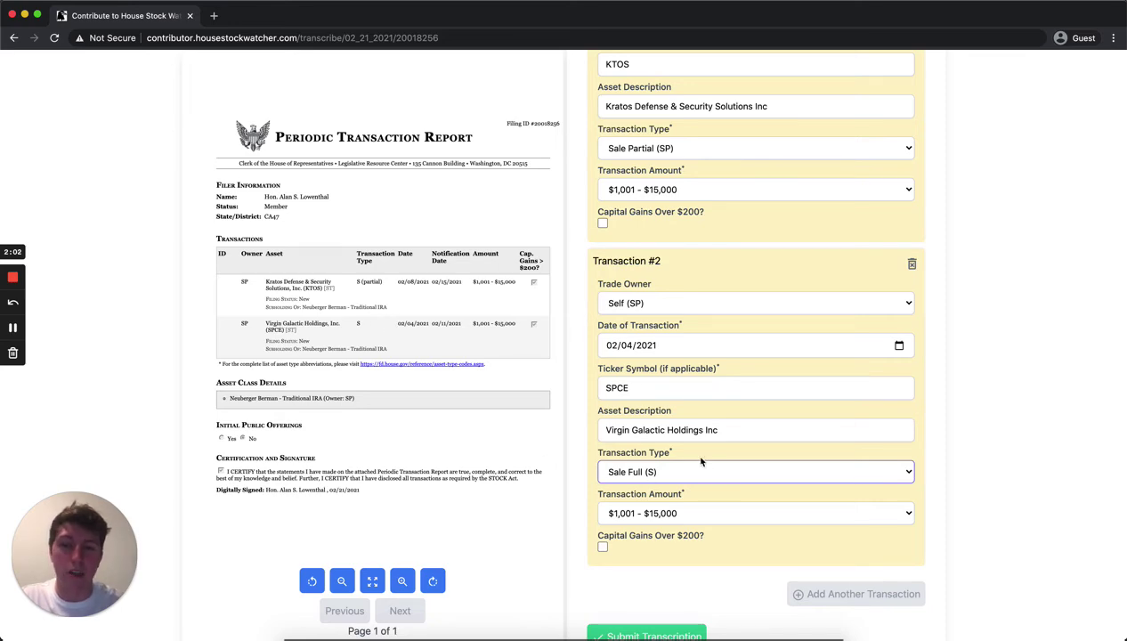
Mark capital gains over $200 for both Transaction #2 and Transaction #1
scroll(700, 461, down, 1)
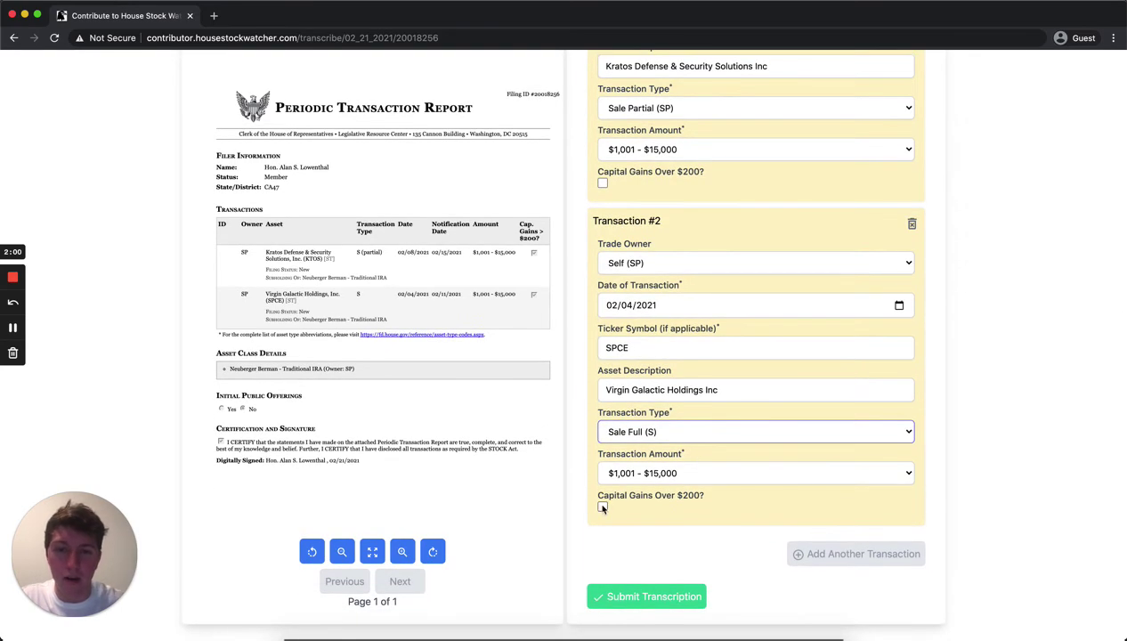
click(603, 507)
click(603, 183)
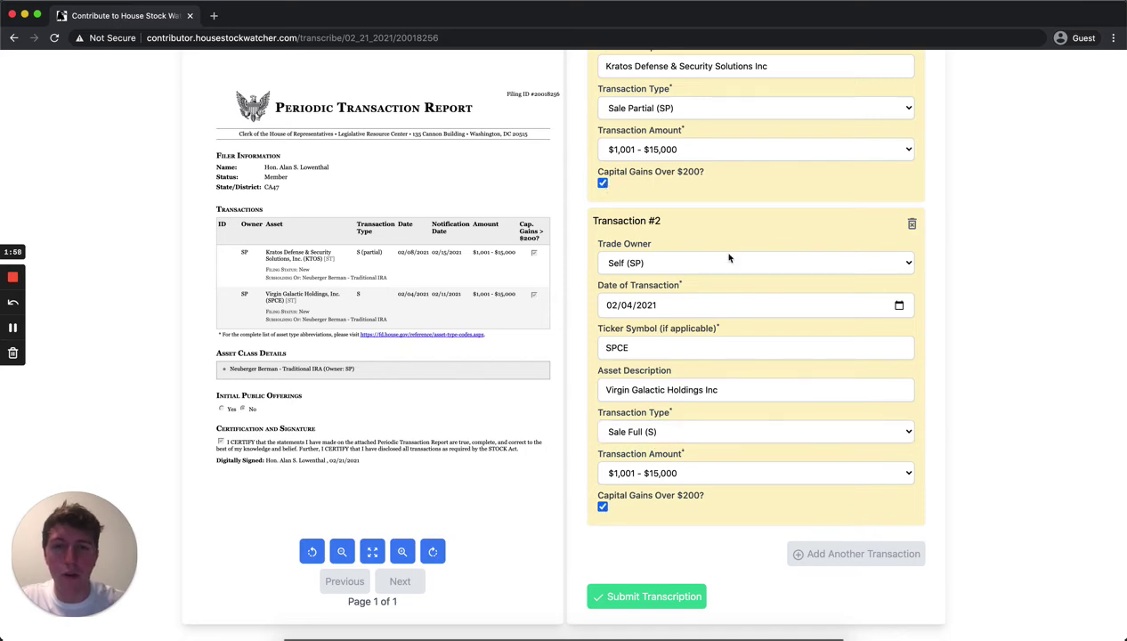
Review both transactions against the report and submit the transcription
scroll(728, 257, up, 2)
scroll(729, 258, up, 2)
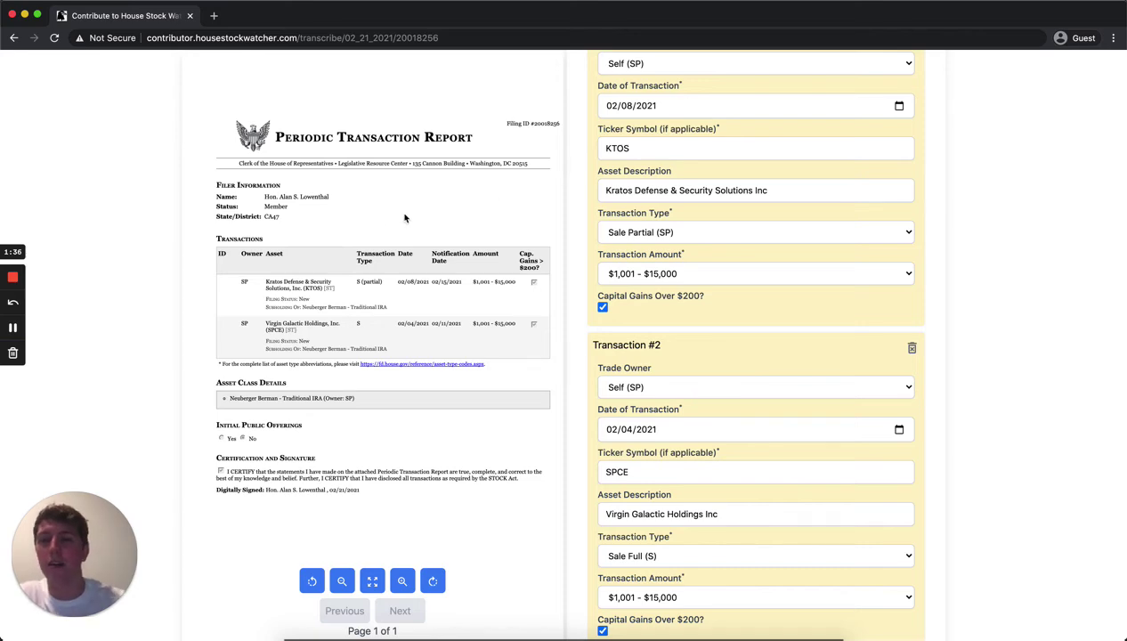
scroll(669, 330, down, 3)
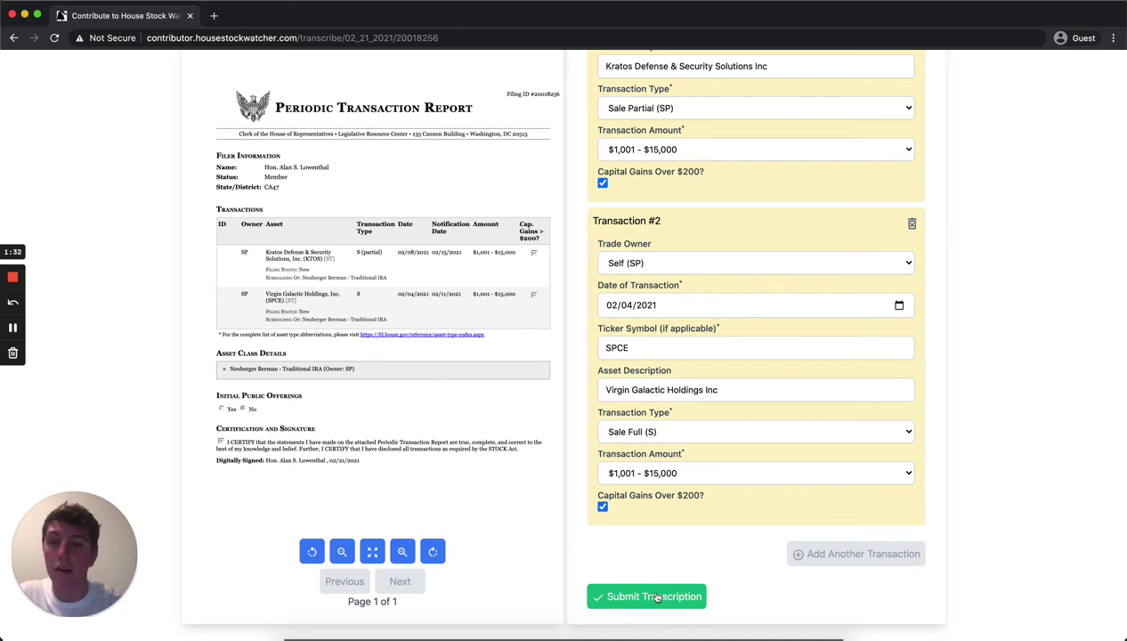
click(656, 598)
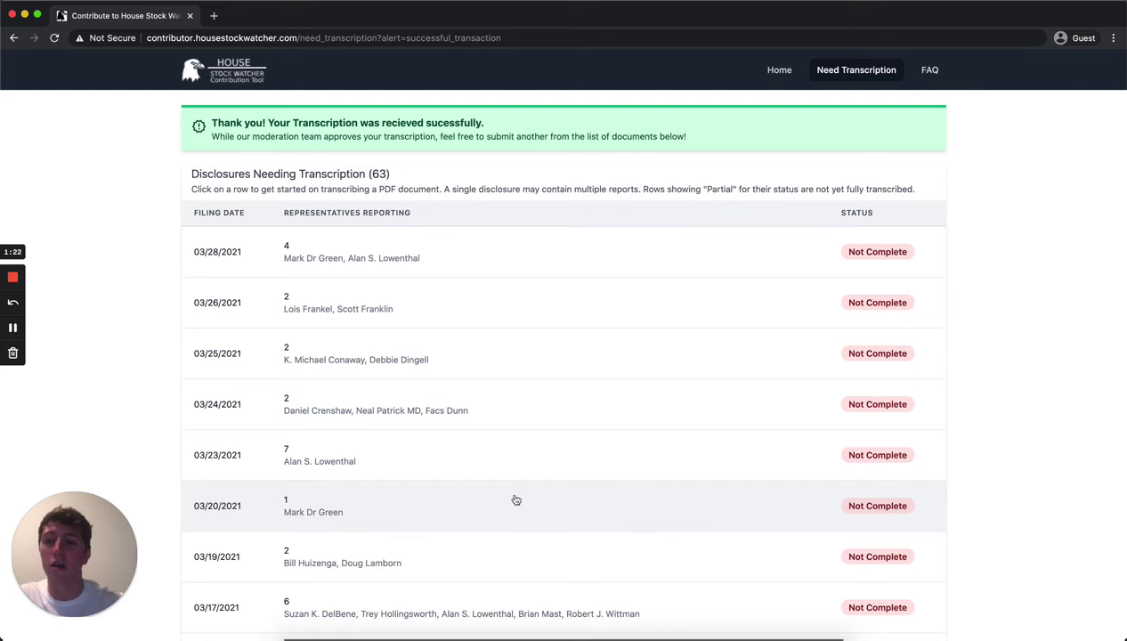
Reopen the 02/21/2021 disclosures from the list to check the status of the submitted report
scroll(515, 500, down, 4)
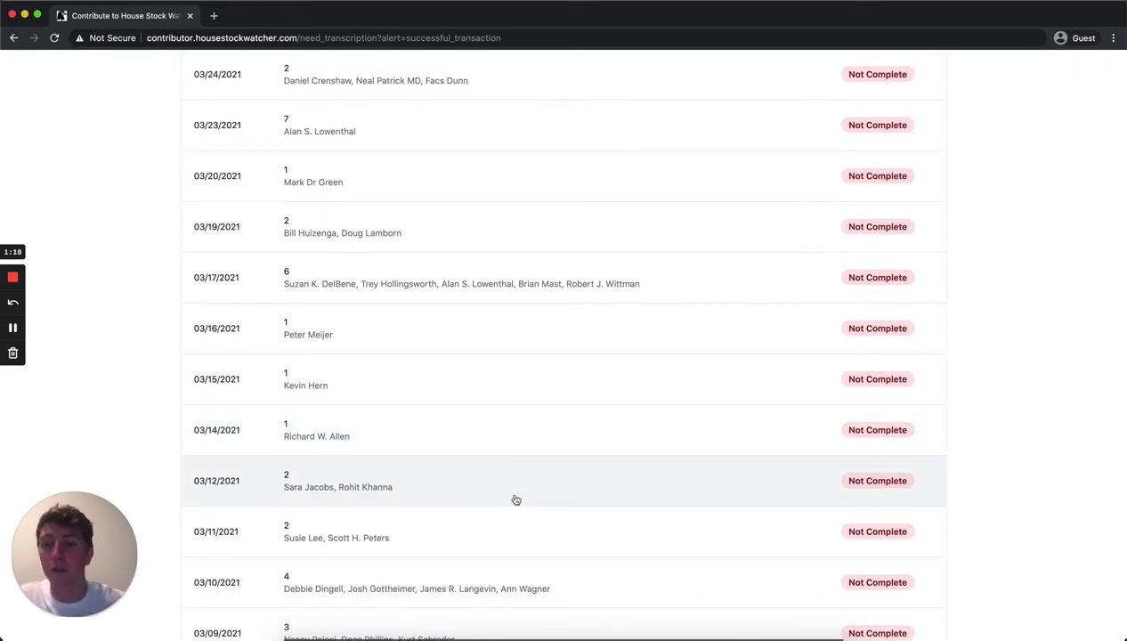
scroll(515, 500, down, 9)
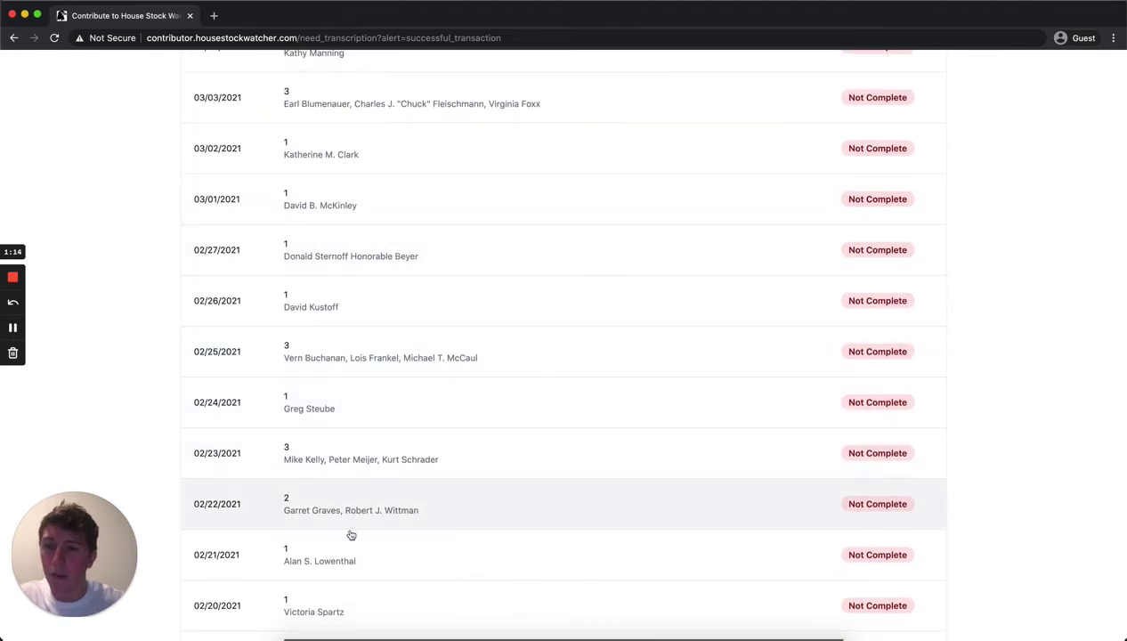
click(370, 560)
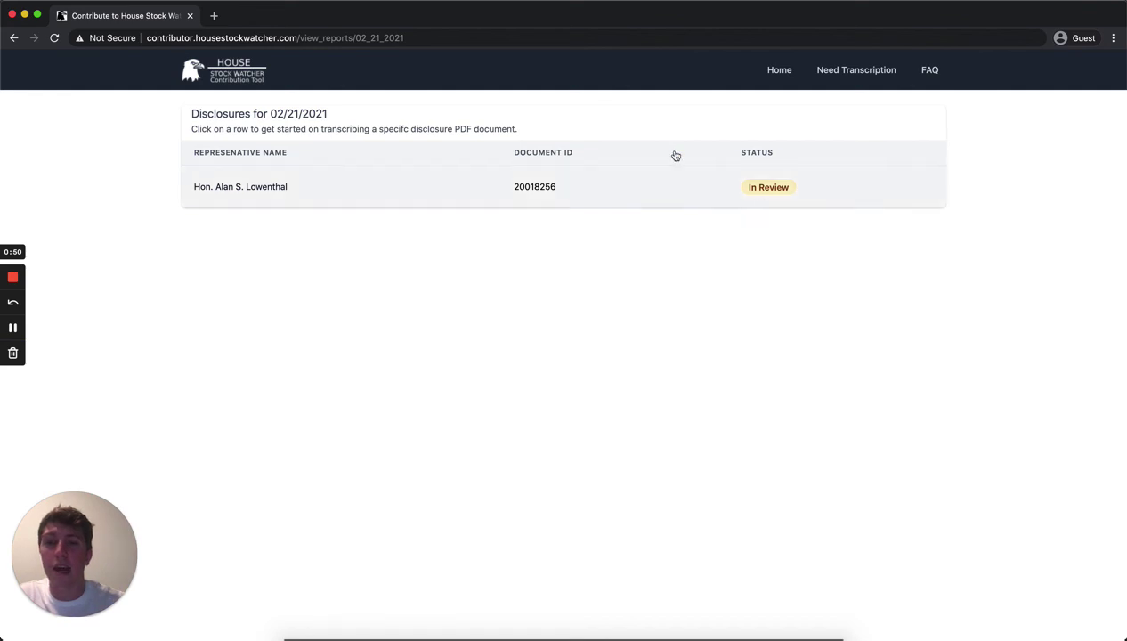
Open the first report filed on 03/28/2021 from the home page and look through both of its pages
click(222, 82)
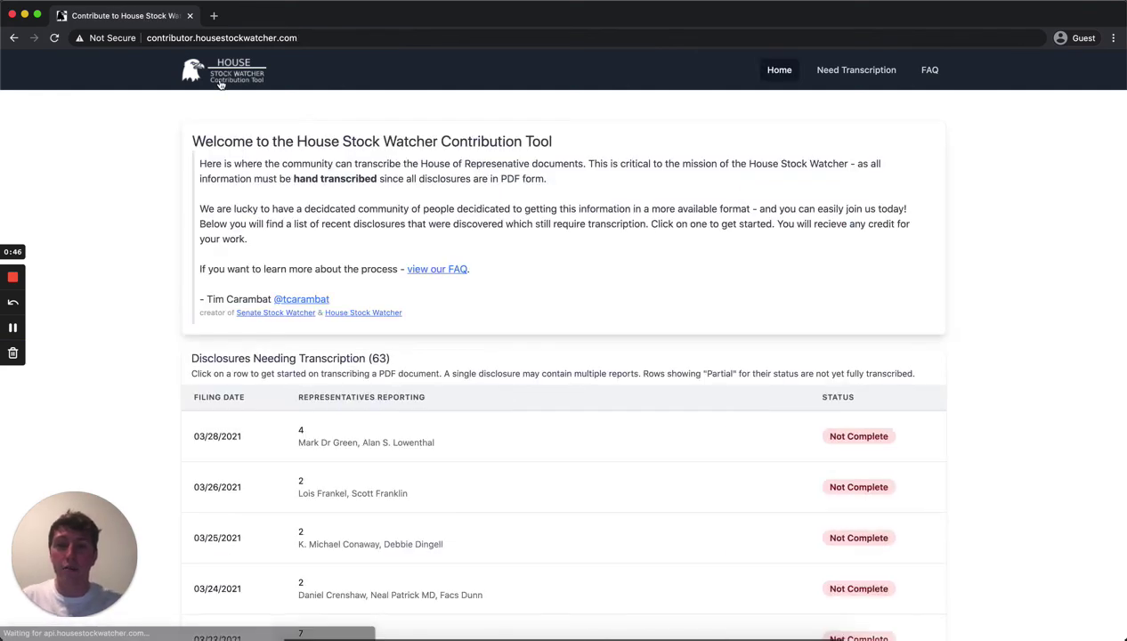
click(381, 456)
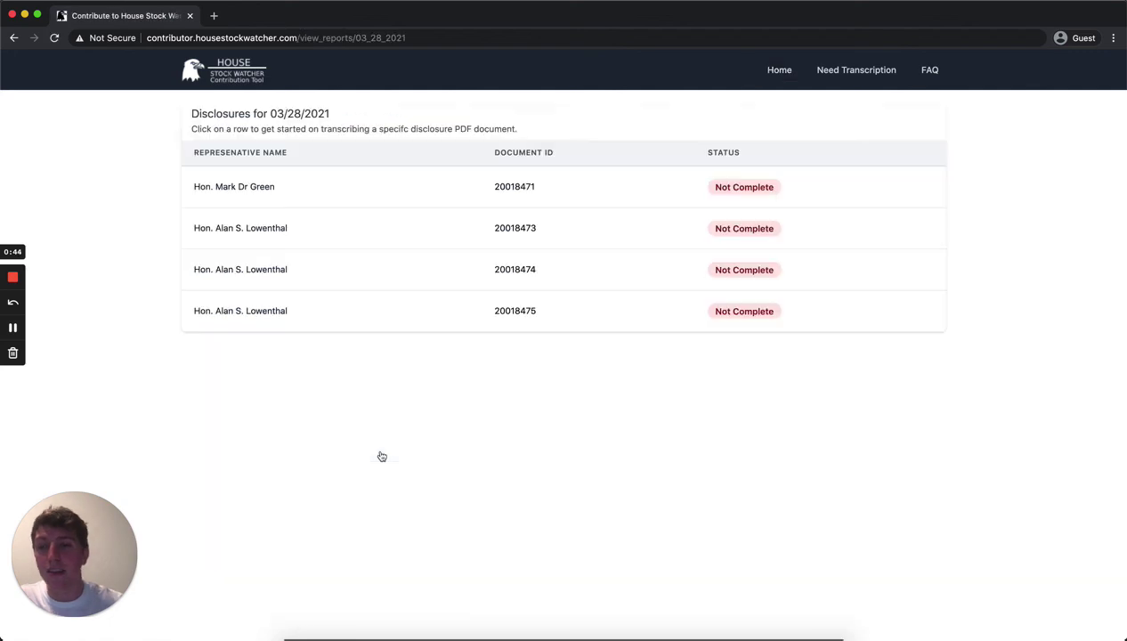
click(315, 204)
scroll(330, 401, down, 3)
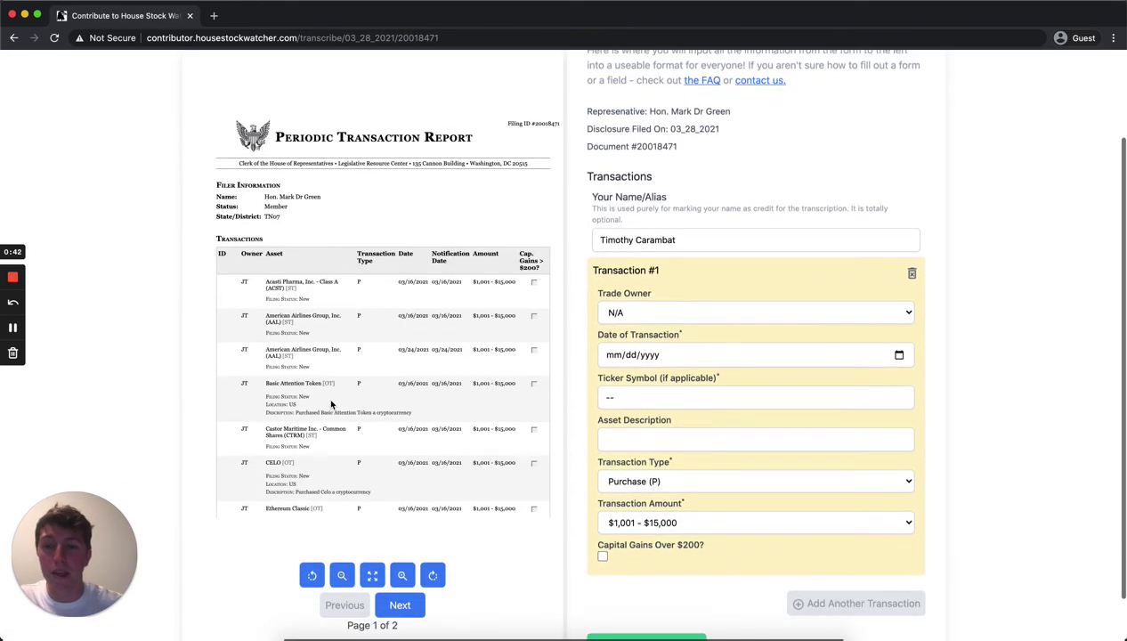
click(398, 611)
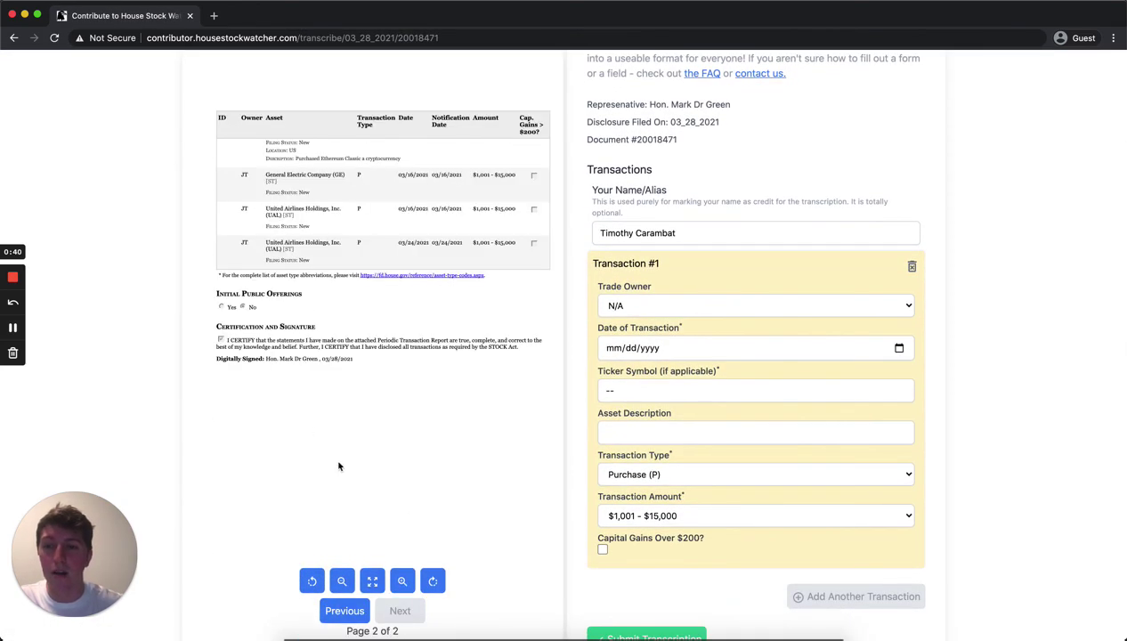
click(343, 610)
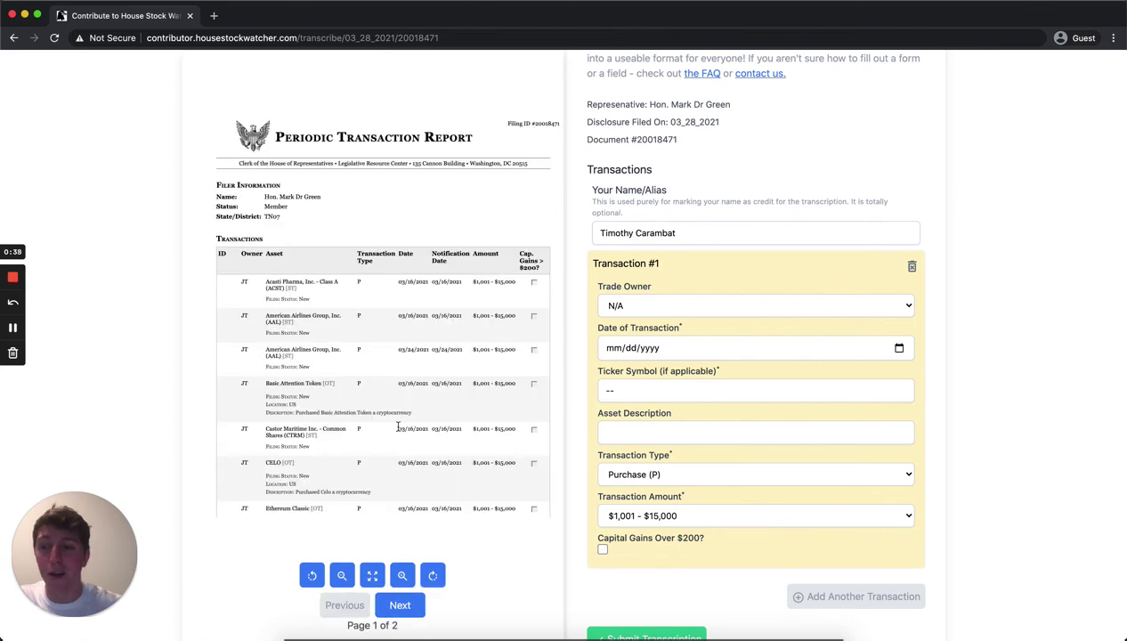